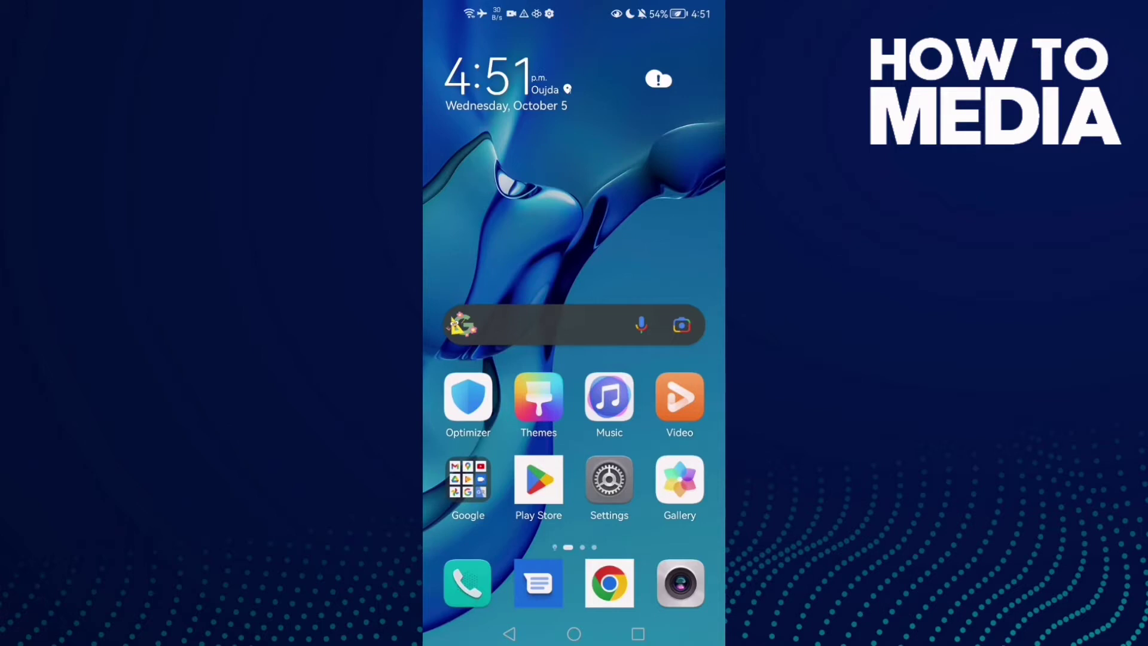
# Launch the Settings app from the home screen.
pyautogui.click(609, 479)
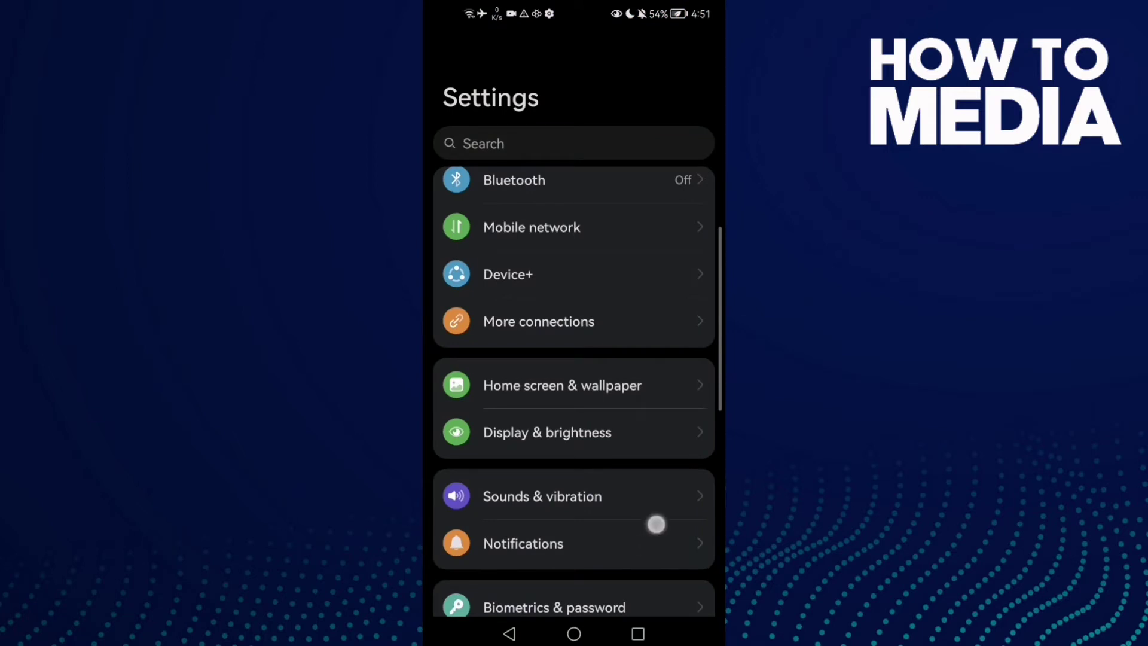
pyautogui.scroll(-5, 654, 520)
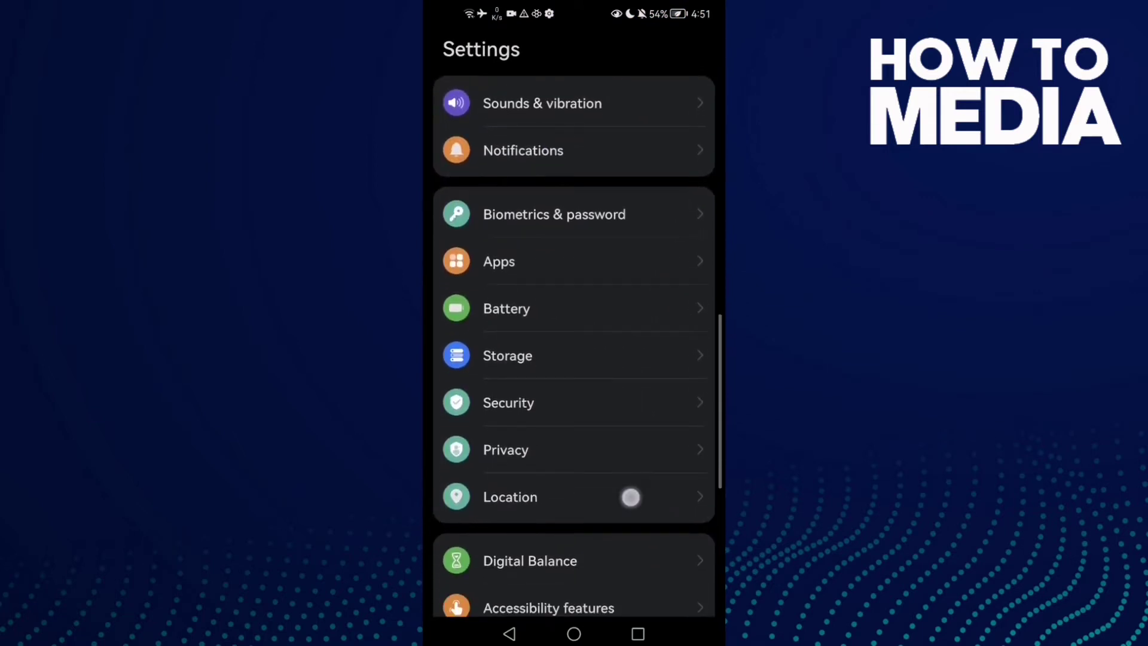
pyautogui.scroll(-3, 653, 504)
pyautogui.scroll(6, 637, 485)
pyautogui.scroll(-2, 663, 425)
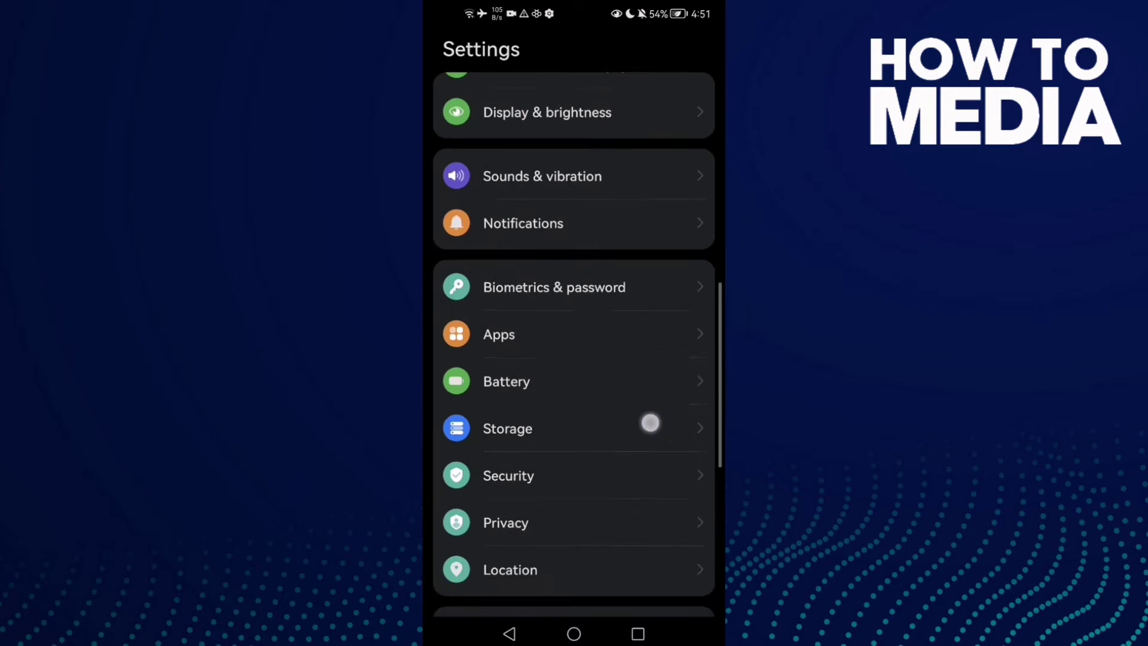
pyautogui.scroll(-1, 628, 412)
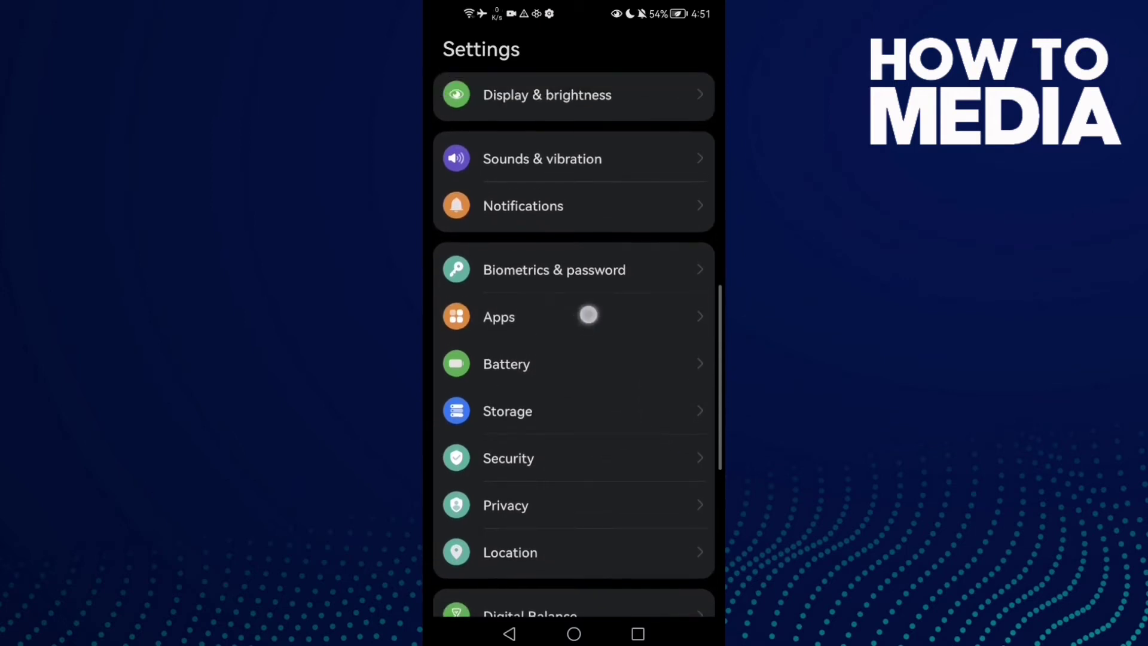
# Go to the Apps page in Settings.
pyautogui.click(584, 305)
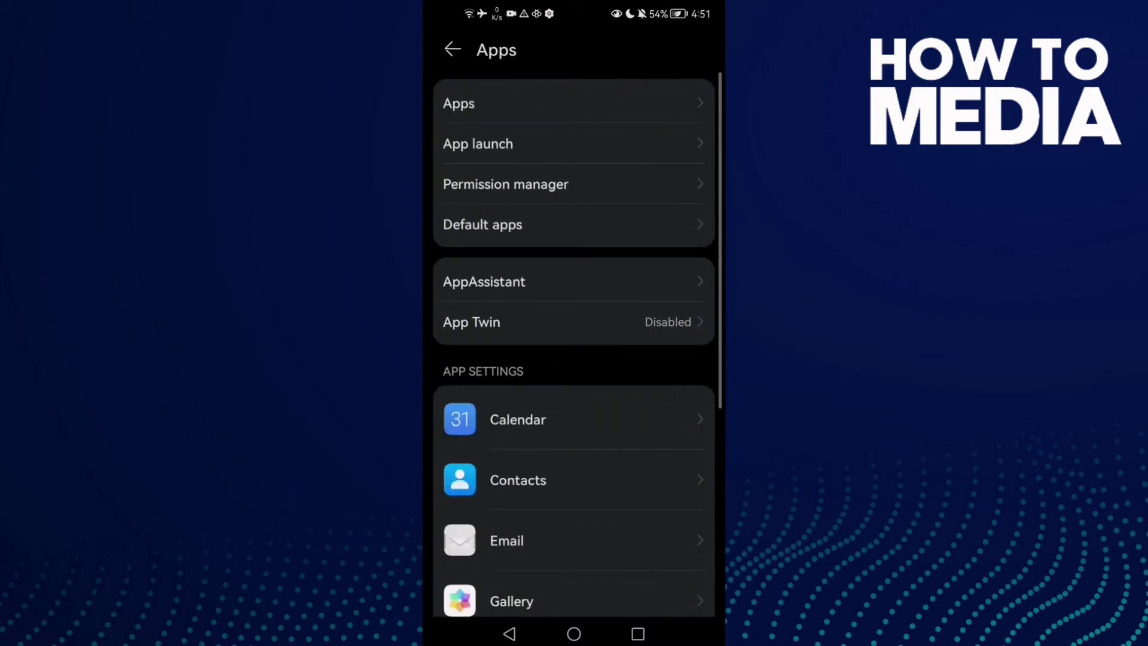
# Show the full installed-apps list with each app's storage size.
pyautogui.click(565, 101)
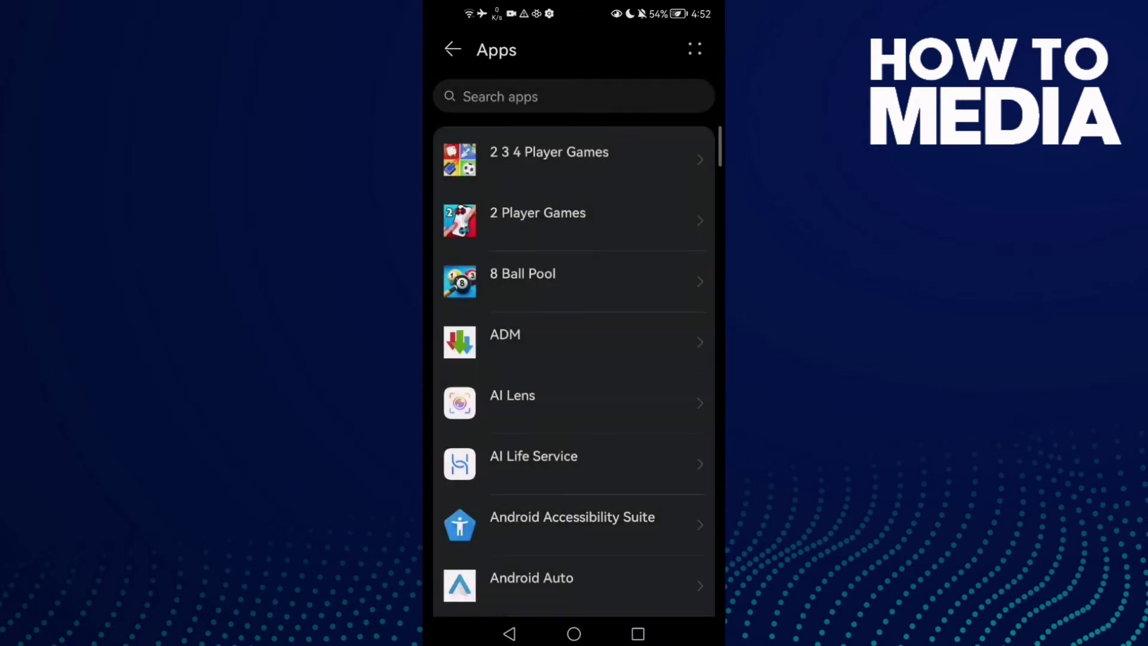
pyautogui.scroll(-3, 622, 298)
pyautogui.scroll(-3, 622, 299)
pyautogui.scroll(-2, 622, 298)
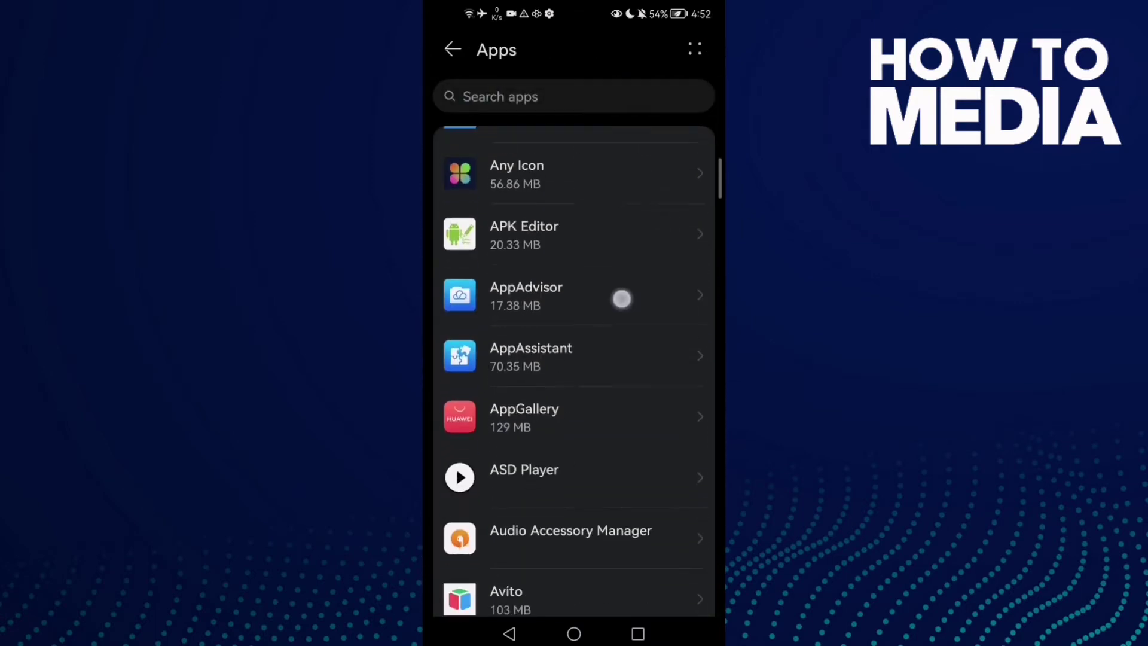
pyautogui.scroll(-4, 622, 298)
pyautogui.scroll(-5, 622, 299)
pyautogui.scroll(-1, 615, 314)
pyautogui.scroll(-2, 609, 330)
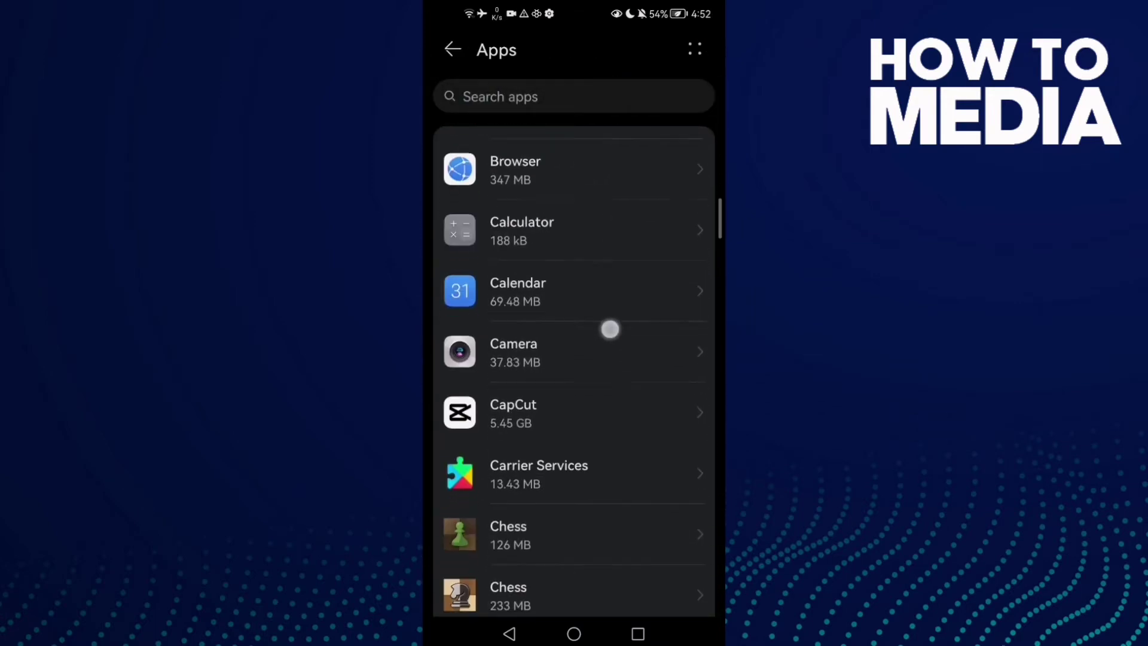
pyautogui.scroll(-2, 609, 330)
pyautogui.scroll(-2, 616, 230)
pyautogui.scroll(-2, 608, 253)
pyautogui.scroll(-2, 614, 242)
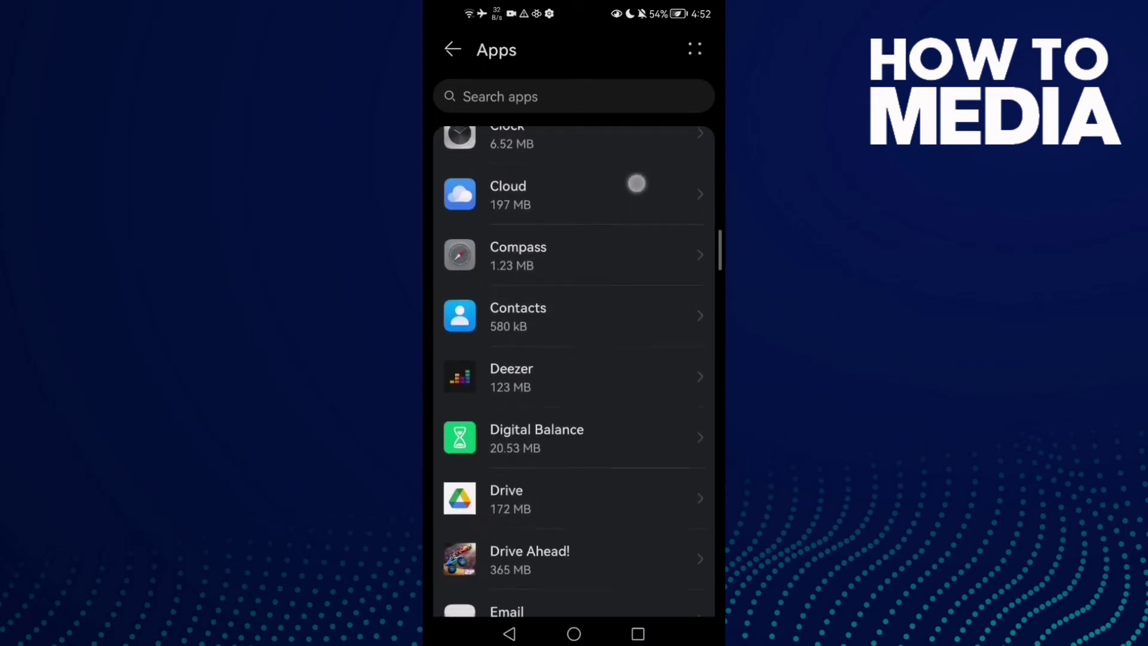
pyautogui.scroll(-4, 620, 220)
pyautogui.scroll(-1, 610, 269)
pyautogui.scroll(5, 610, 288)
pyautogui.scroll(4, 602, 270)
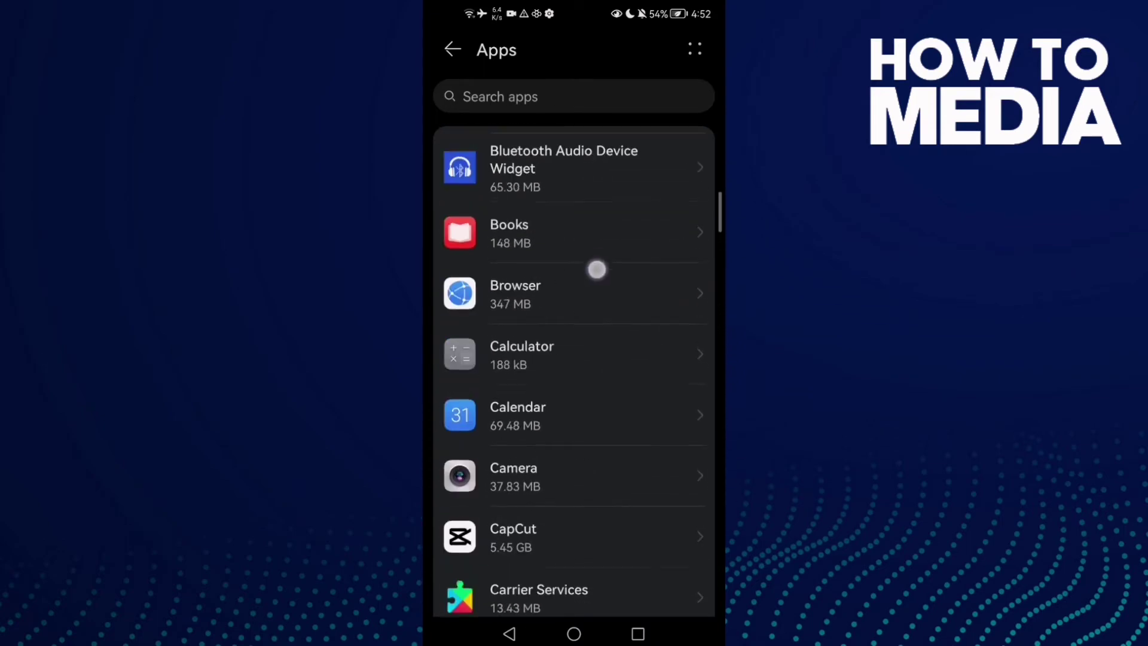
pyautogui.scroll(-5, 597, 270)
pyautogui.scroll(-5, 618, 215)
pyautogui.scroll(-3, 619, 220)
pyautogui.scroll(-2, 624, 208)
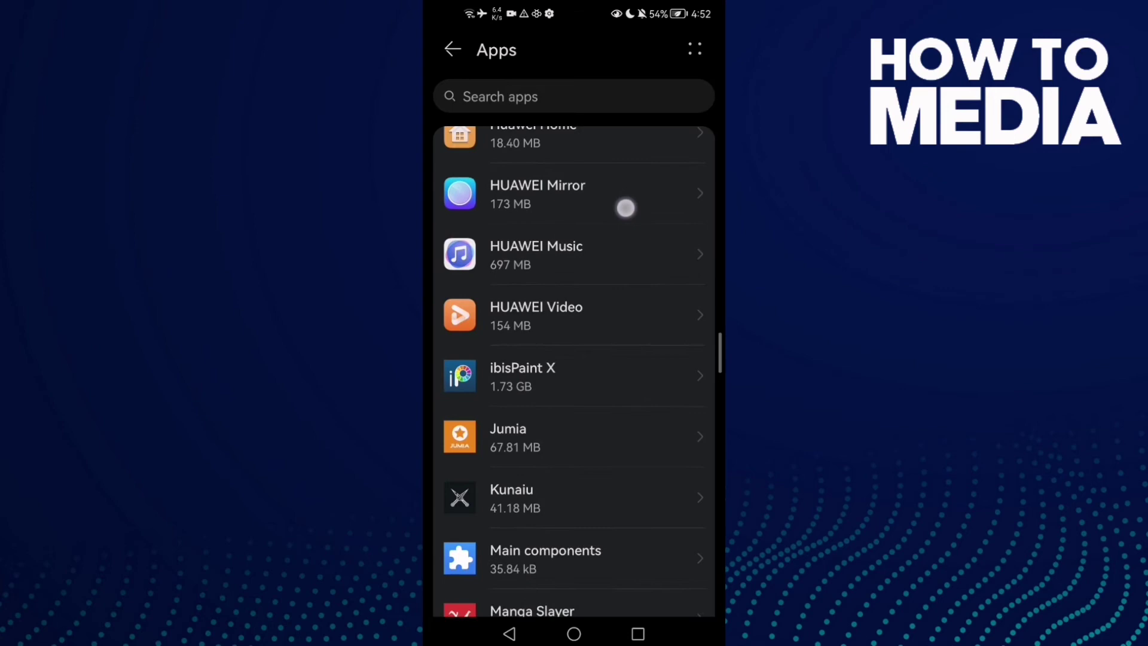
pyautogui.scroll(-3, 625, 209)
pyautogui.scroll(-5, 623, 208)
pyautogui.scroll(8, 610, 269)
pyautogui.scroll(5, 628, 225)
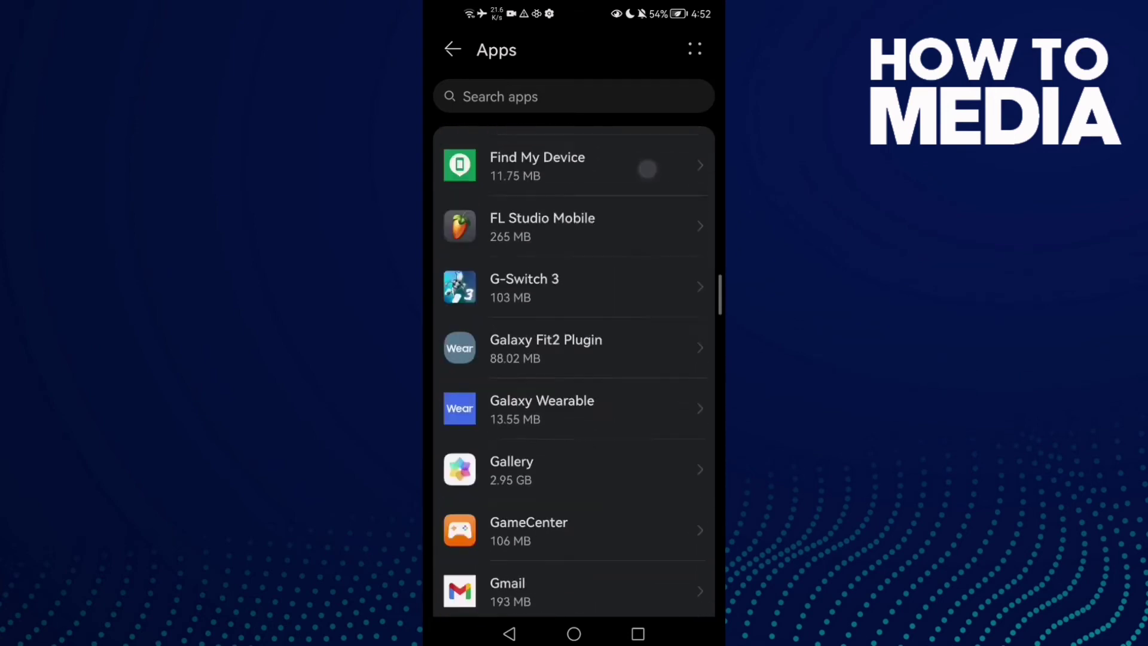
pyautogui.scroll(-10, 647, 168)
pyautogui.scroll(-8, 610, 251)
pyautogui.scroll(2, 597, 305)
pyautogui.scroll(1, 607, 237)
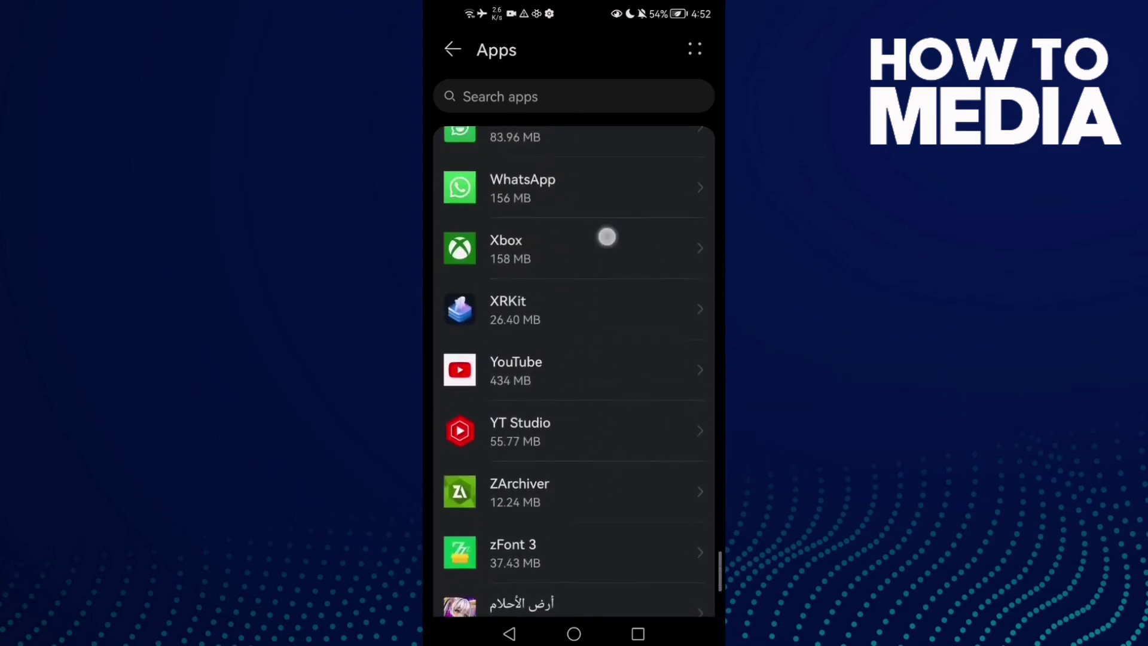
pyautogui.scroll(2, 592, 321)
pyautogui.scroll(-1, 587, 436)
pyautogui.scroll(1, 614, 400)
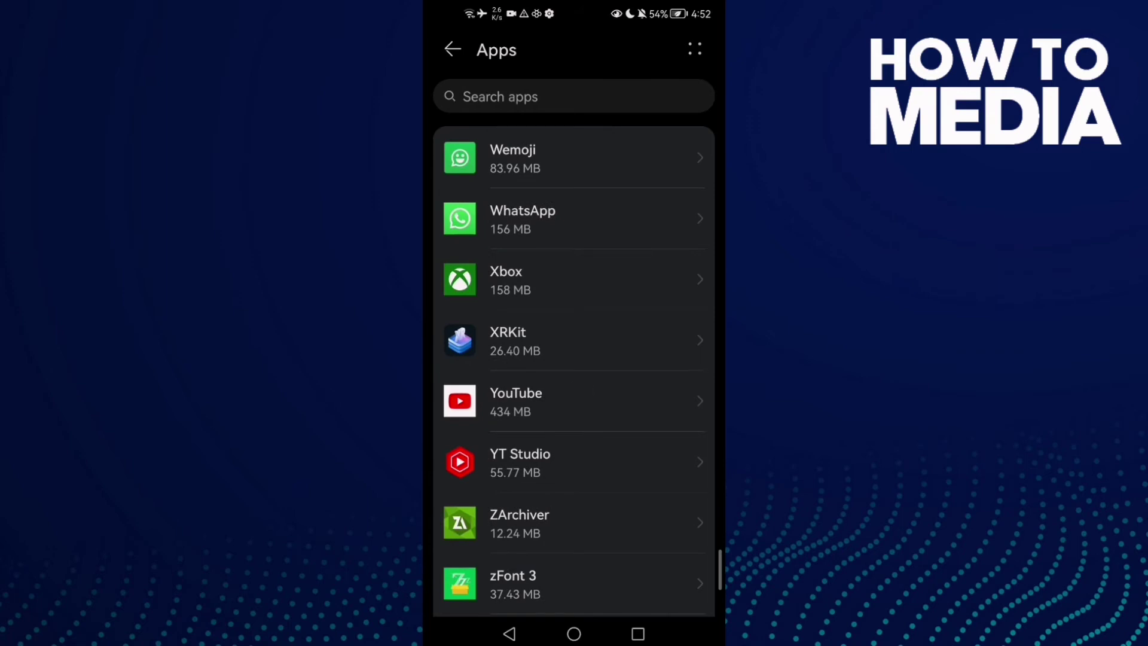
# Force-stop YouTube, then clear its cache to 0 B, leaving 434 MB storage.
pyautogui.click(574, 401)
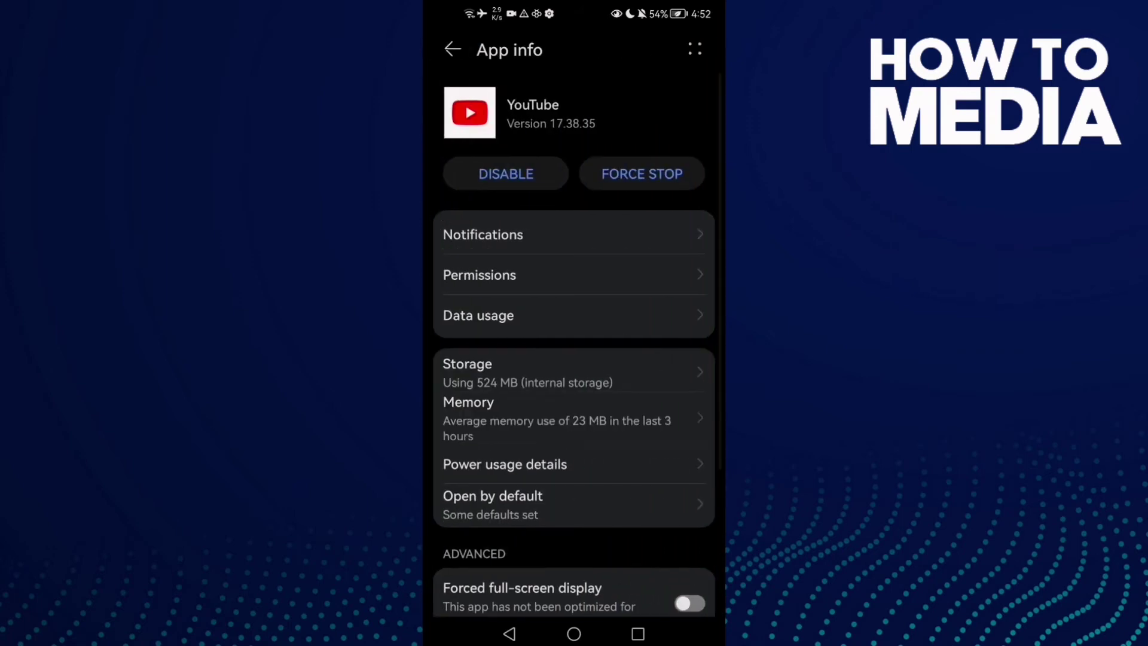
pyautogui.moveTo(628, 177); pyautogui.dragTo(668, 206)
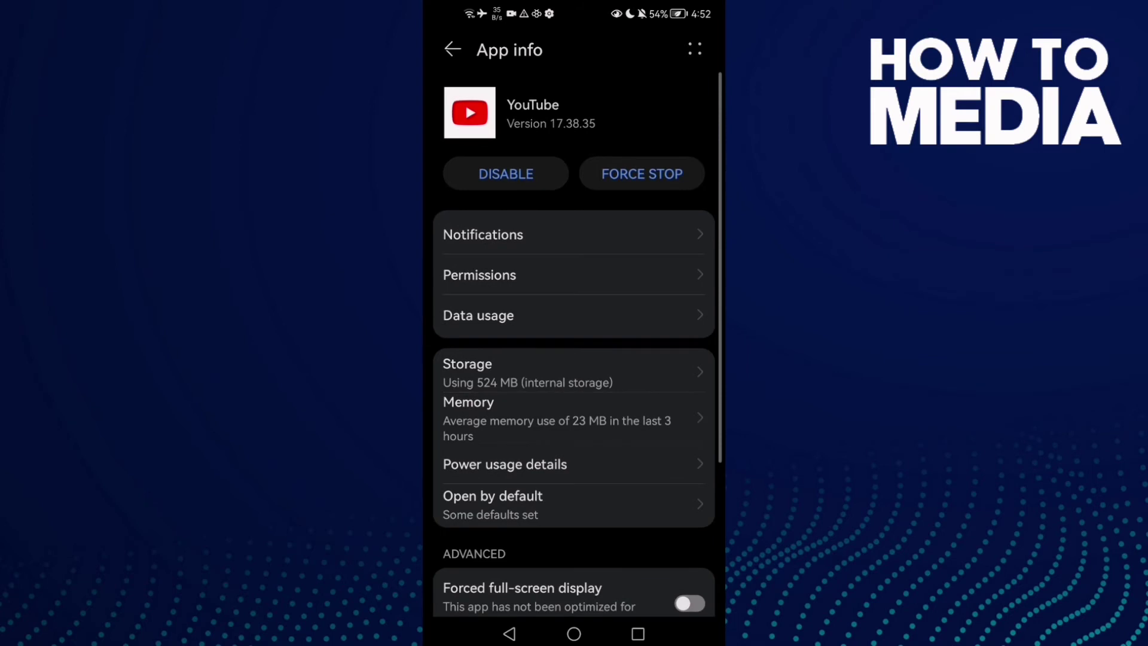
pyautogui.click(641, 173)
pyautogui.click(640, 573)
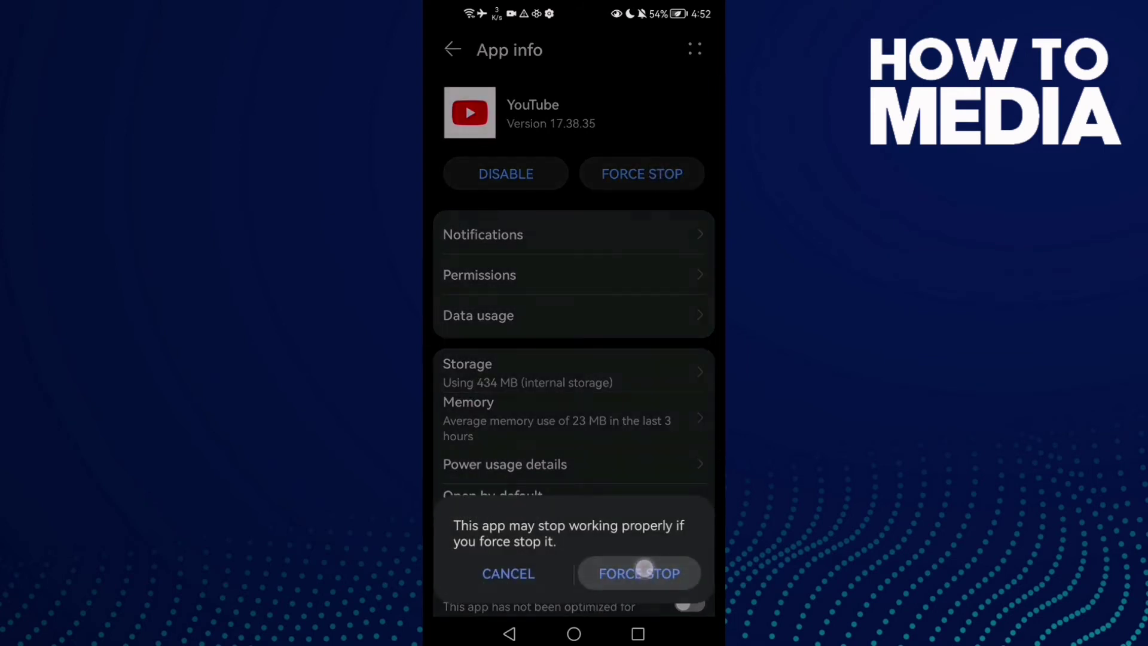
pyautogui.click(529, 373)
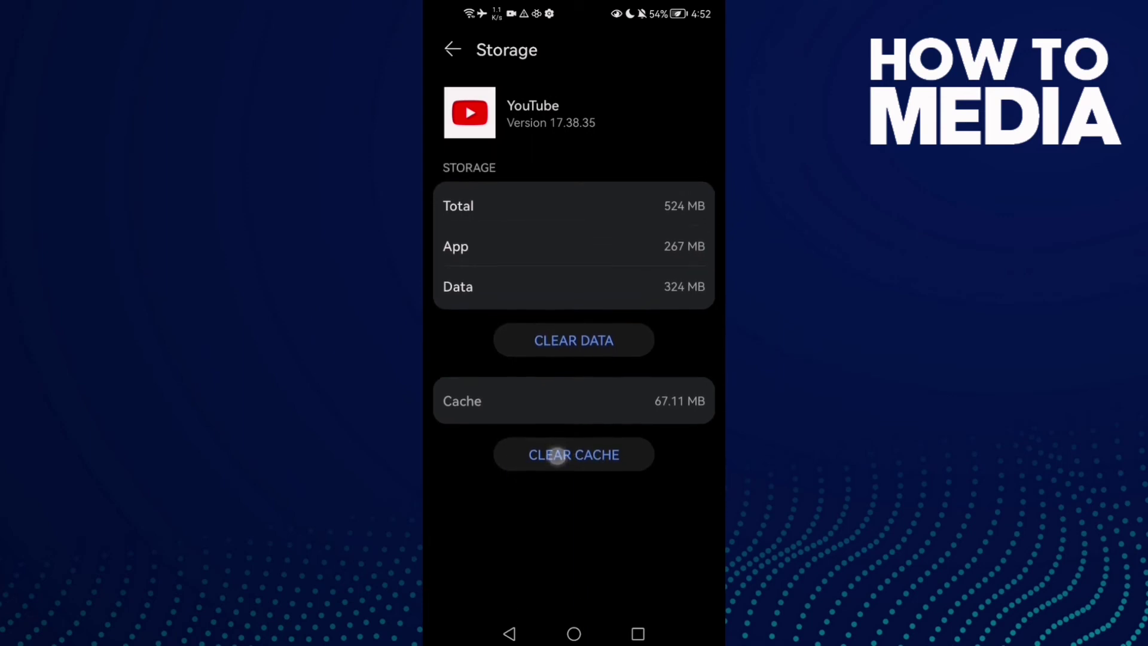
pyautogui.click(574, 467)
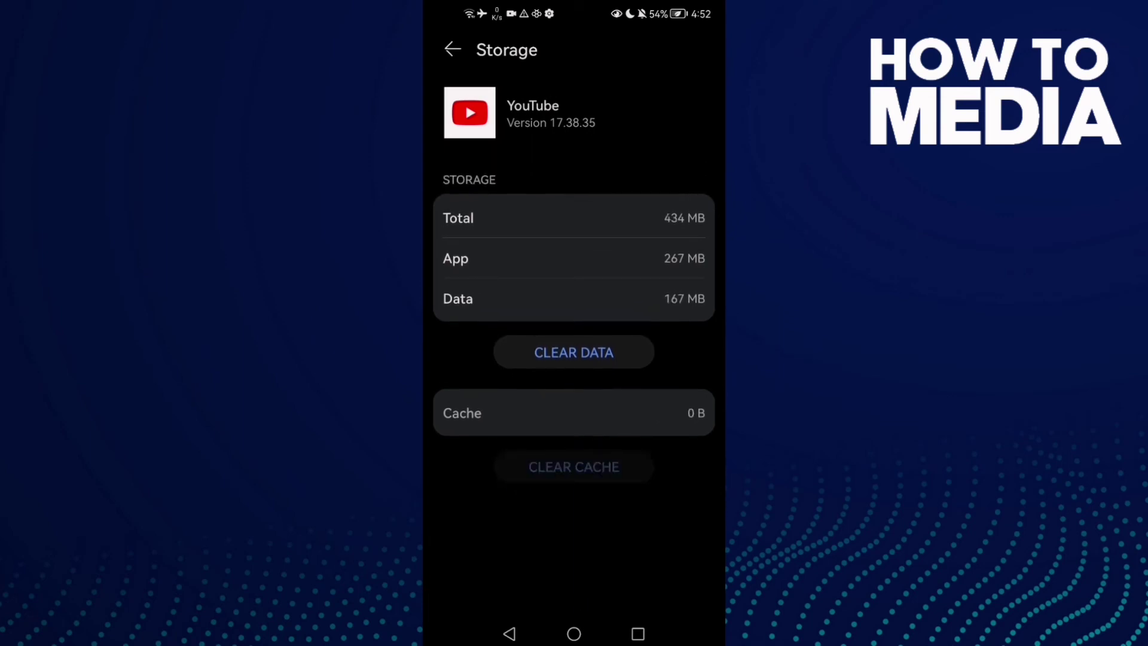
# Exit Settings to the Android home screen.
pyautogui.click(574, 634)
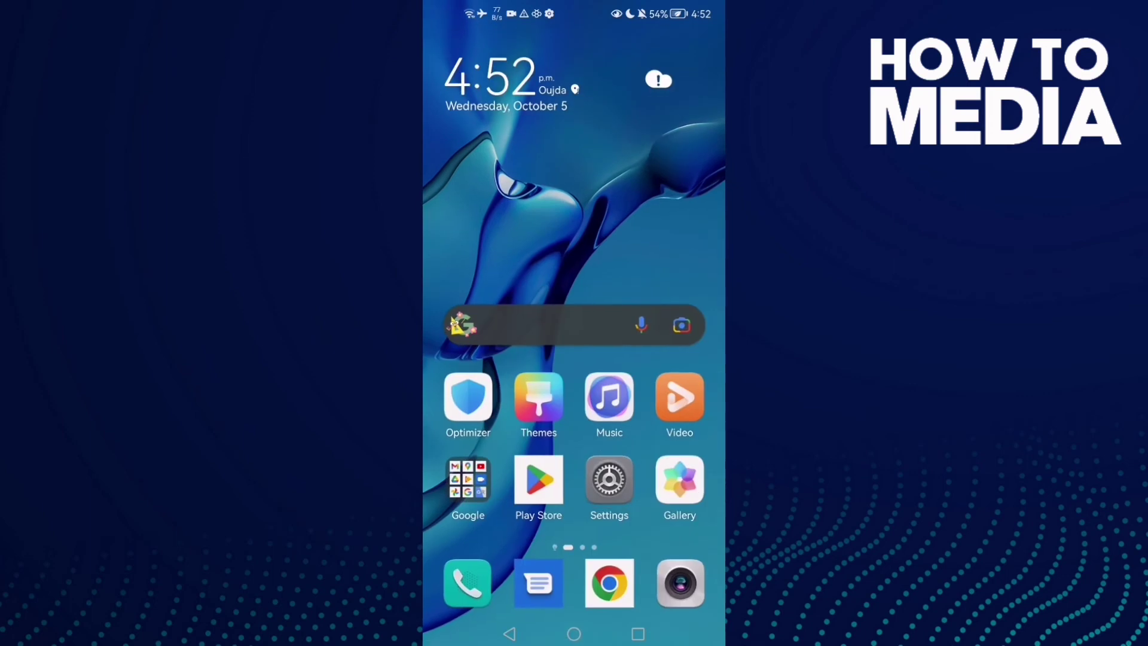